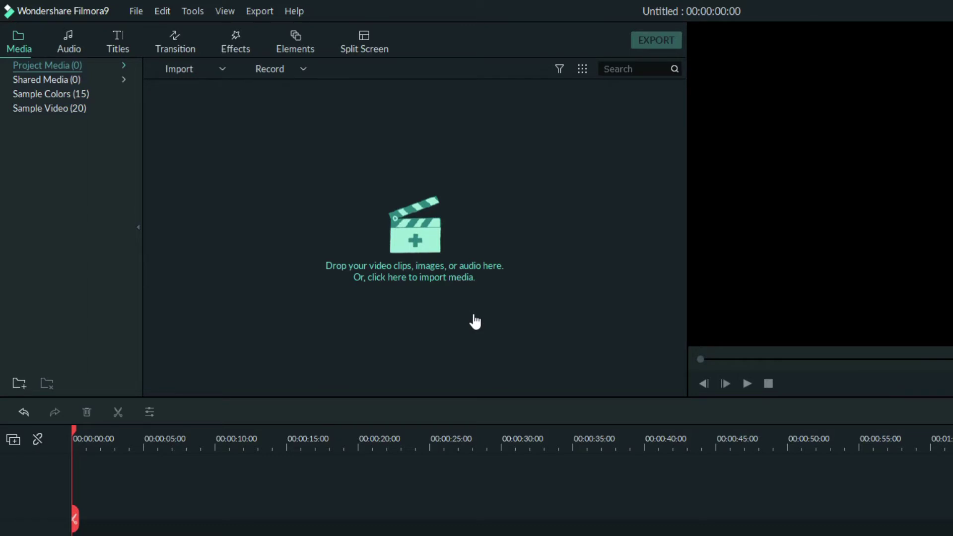
Show the import options menu a couple of times, then dismiss it
left_click(213, 72)
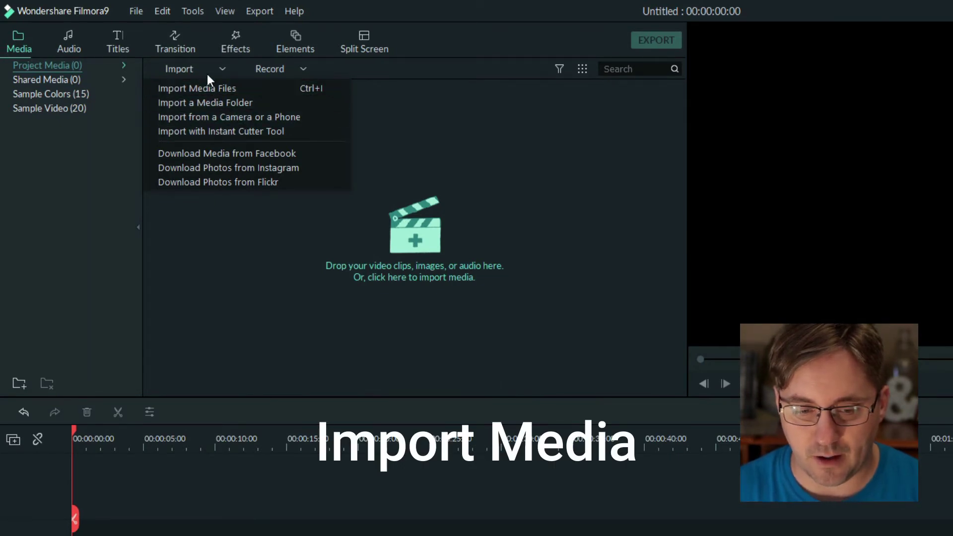
left_click(222, 70)
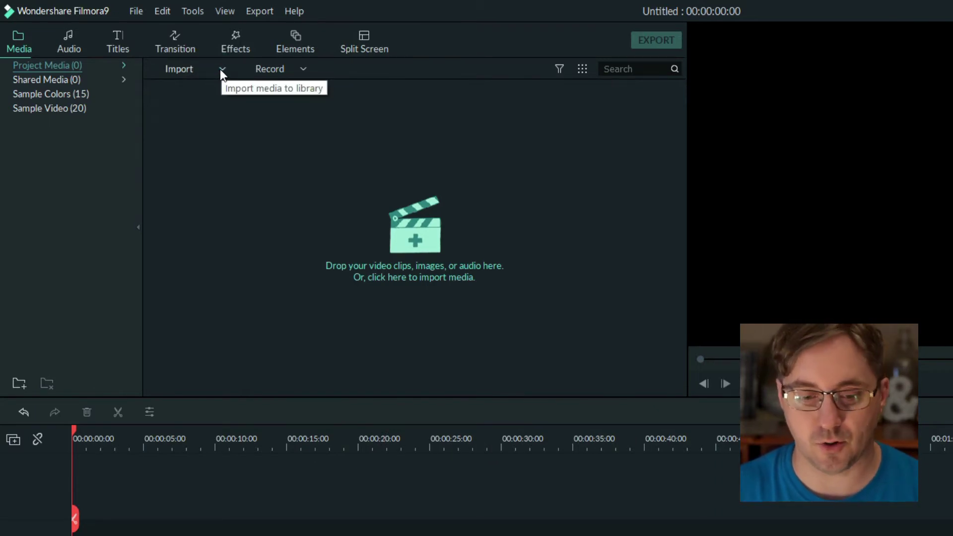
left_click(221, 71)
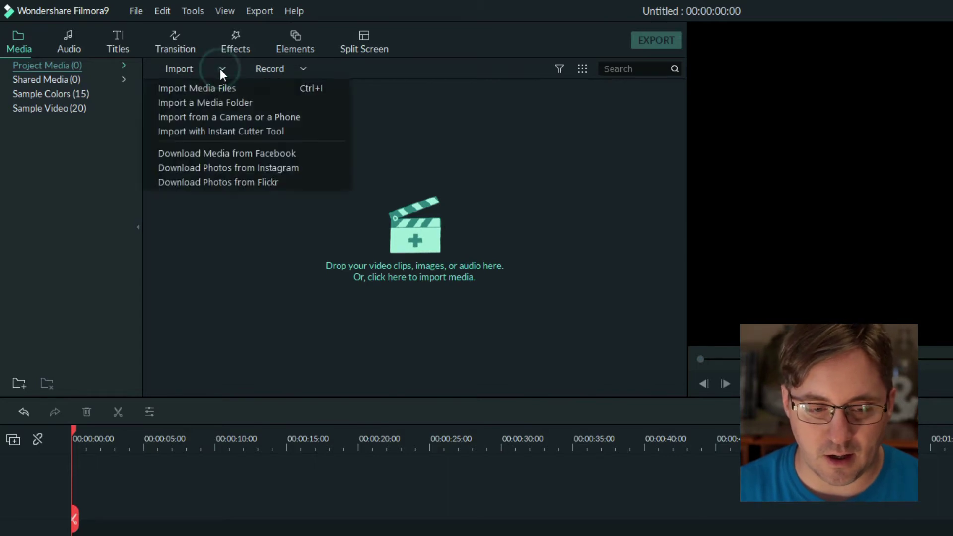
left_click(64, 304)
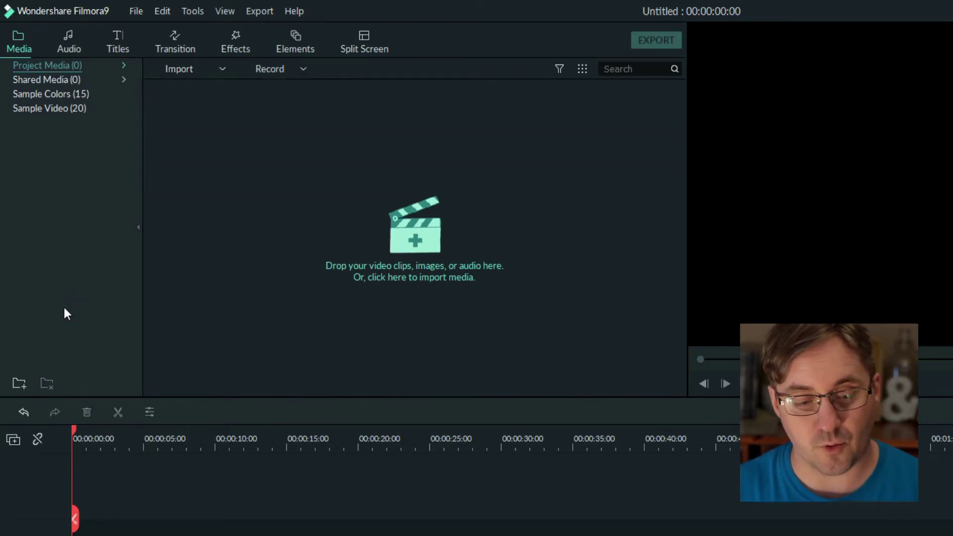
Create a new folder under Project Media named 2020-08-08
left_click(19, 383)
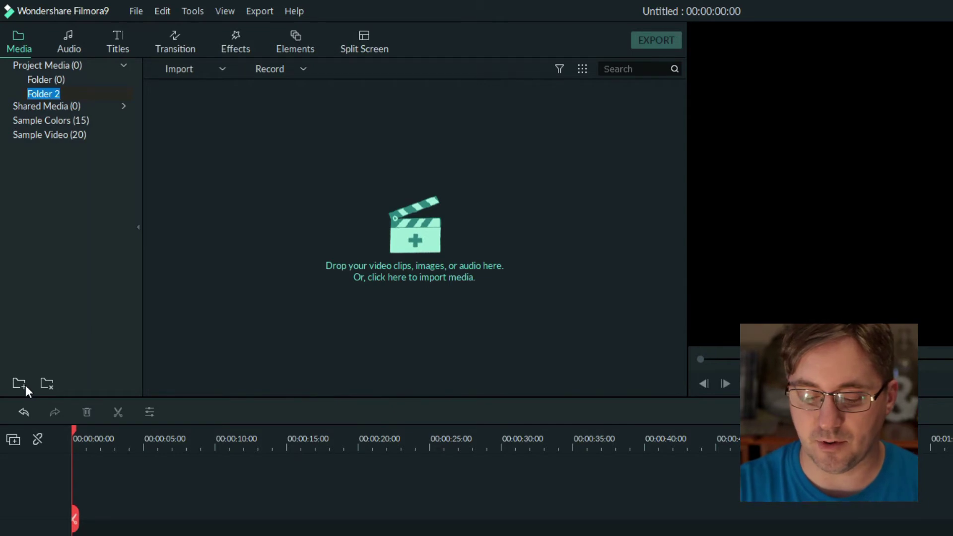
type("201")
key("BackSpace")
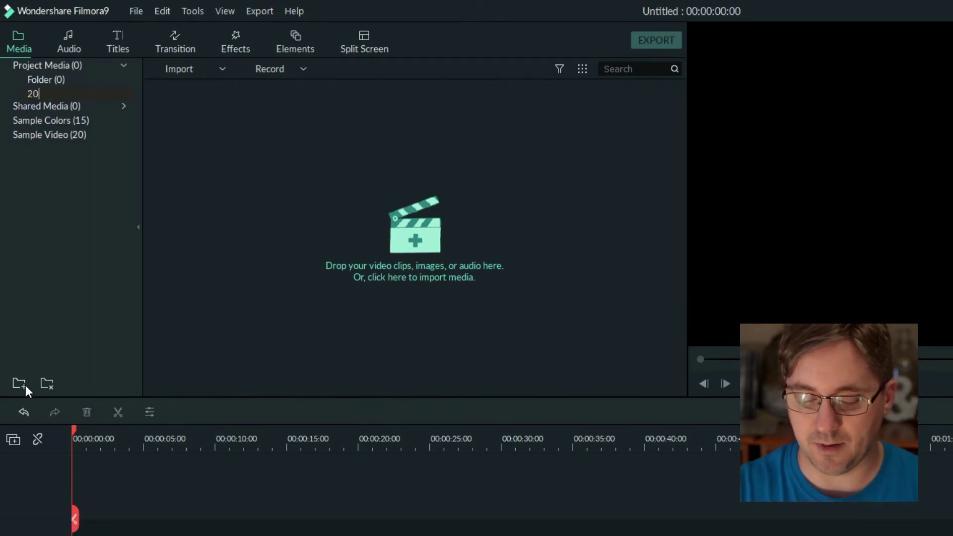
type("20")
type("-")
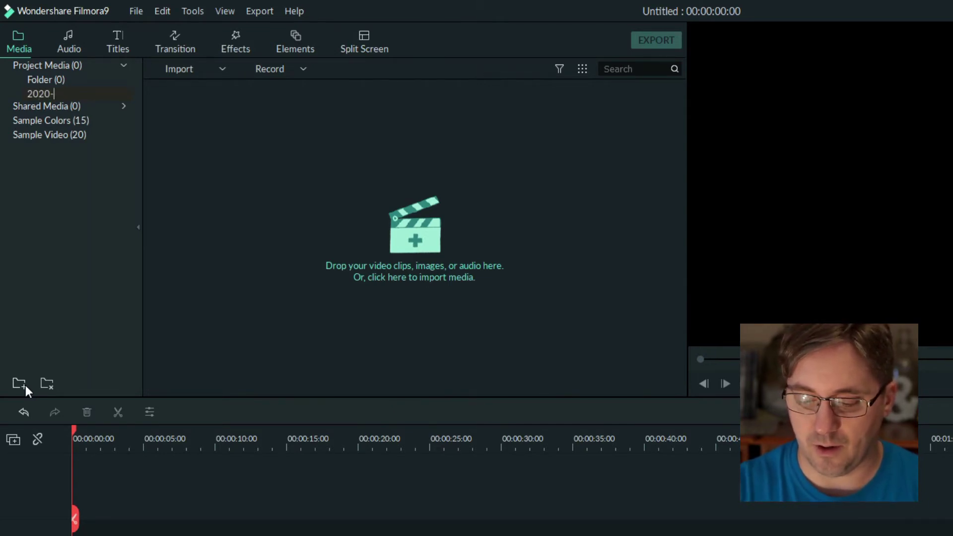
type("08-08")
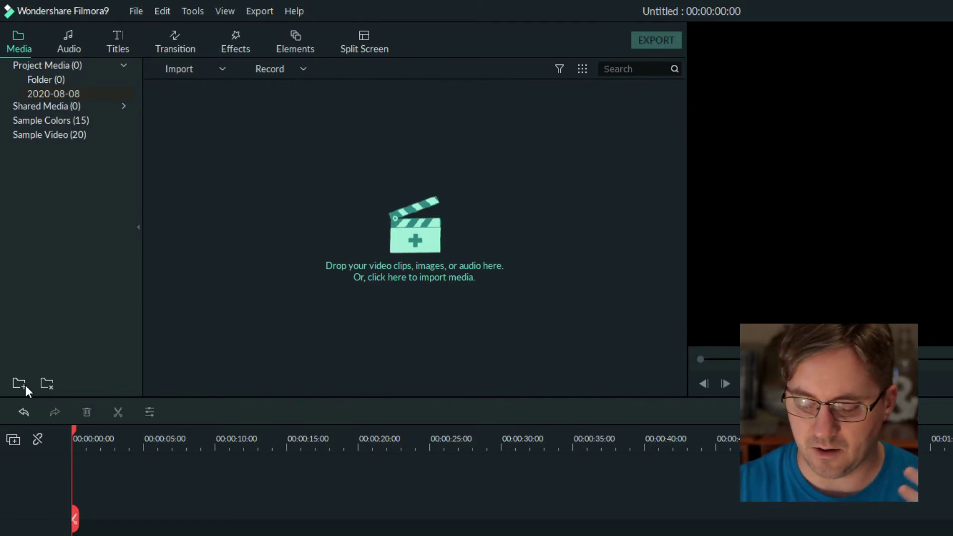
key("Return")
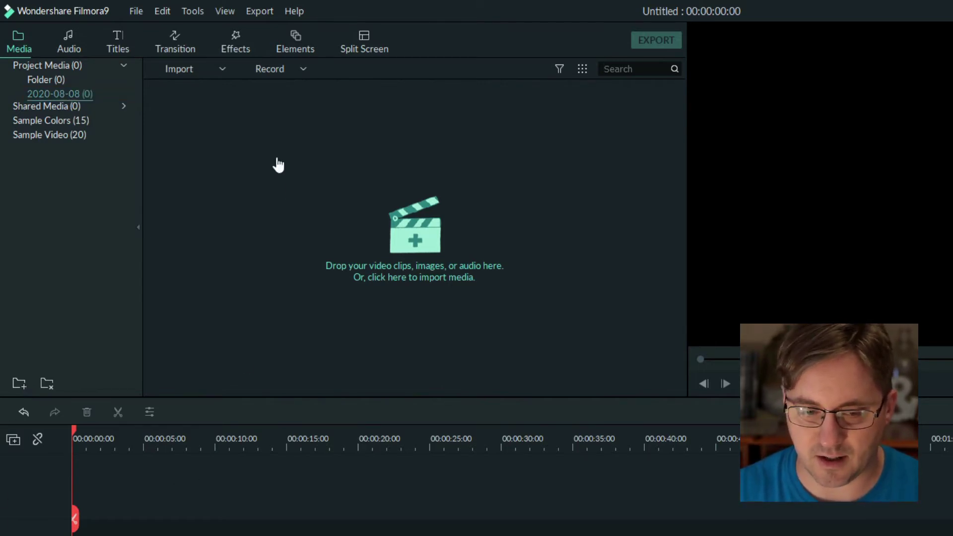
Import clip MVI_0725 via Import Media Files, then view the empty Folder
left_click(198, 69)
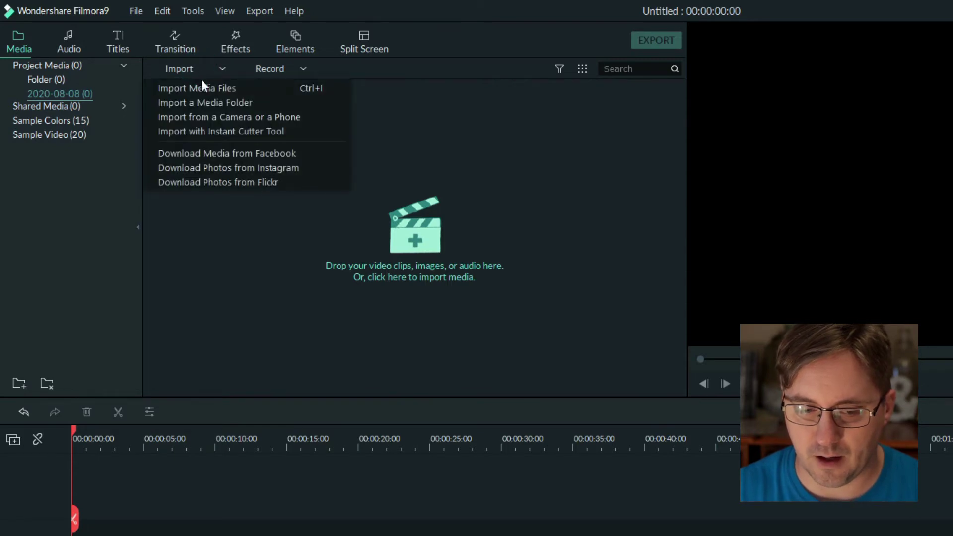
left_click(201, 87)
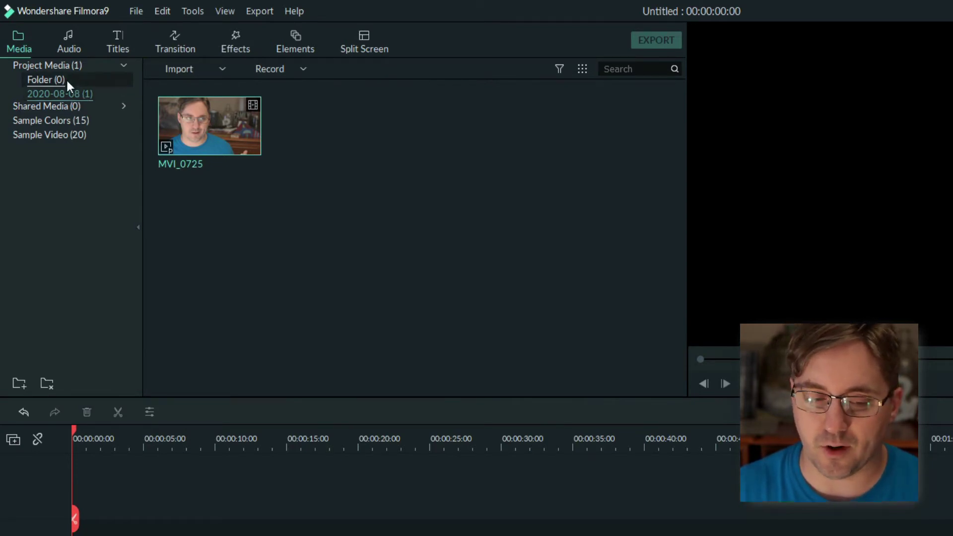
left_click(66, 78)
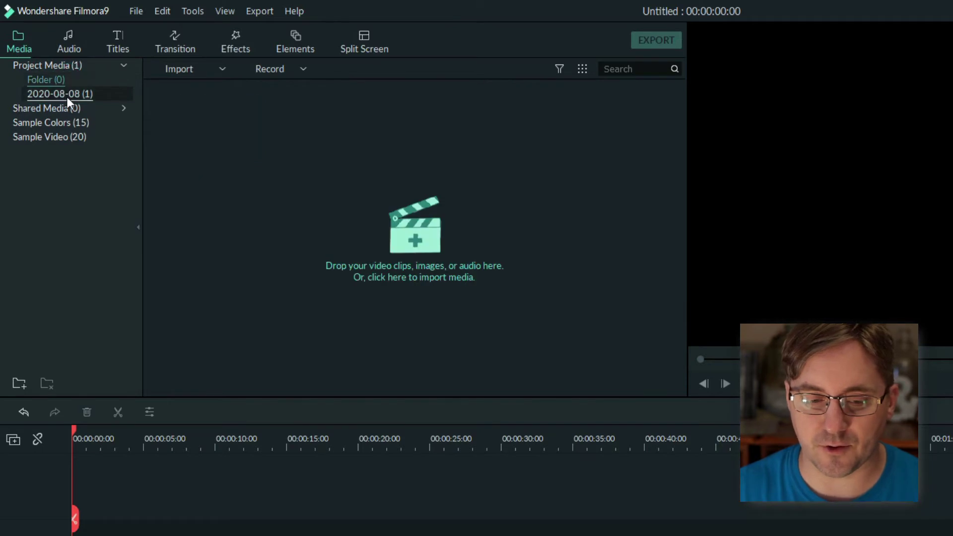
Switch between Folder and 2020-08-08 to view MVI_0725, and briefly check the Record options
left_click(67, 97)
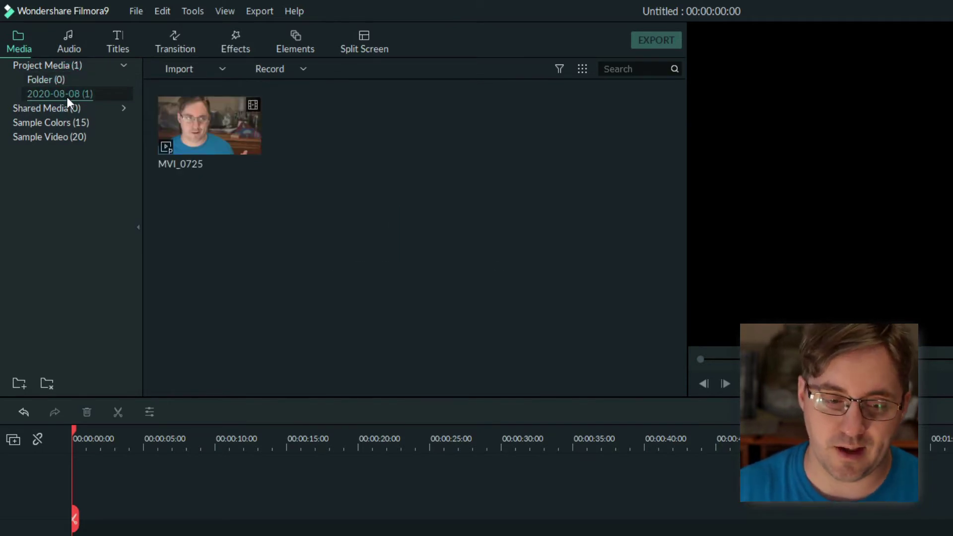
left_click(63, 84)
left_click(63, 93)
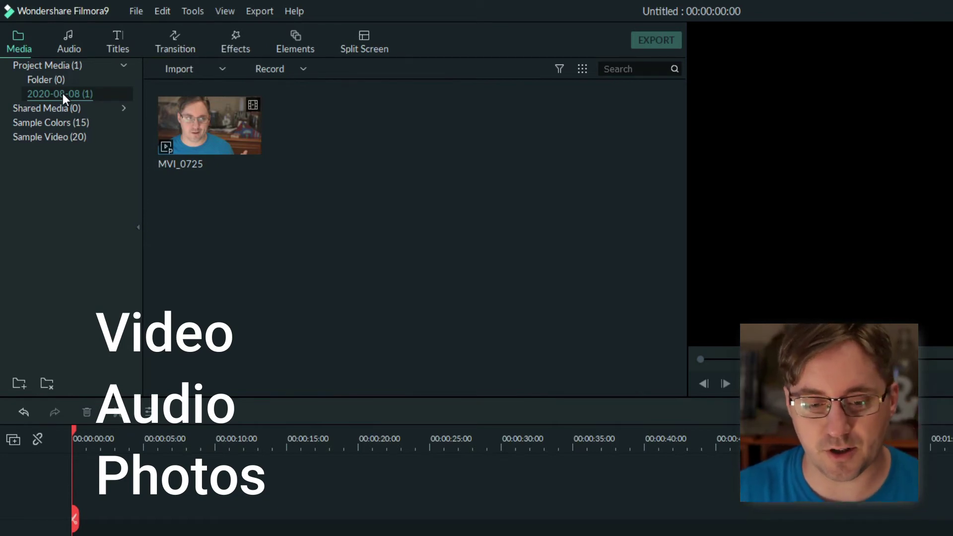
left_click(302, 70)
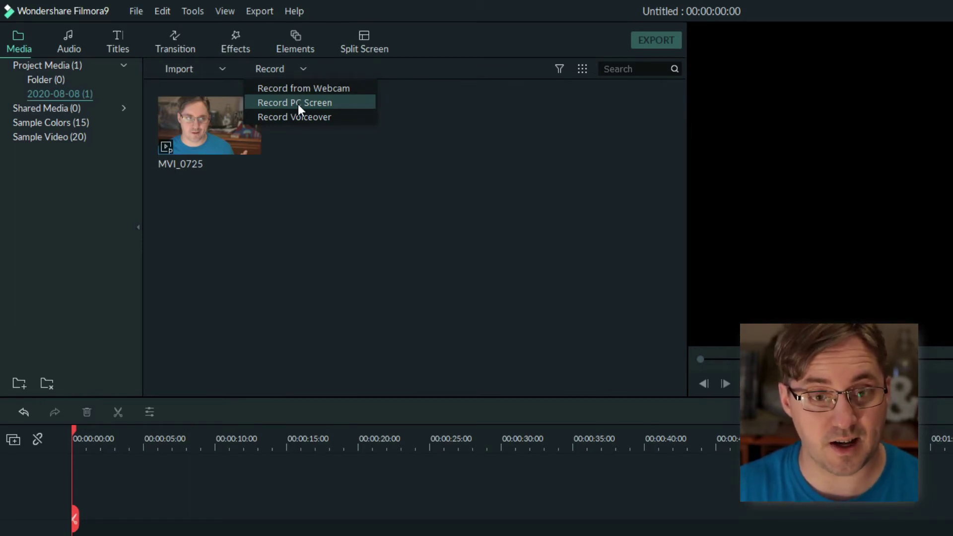
left_click(518, 123)
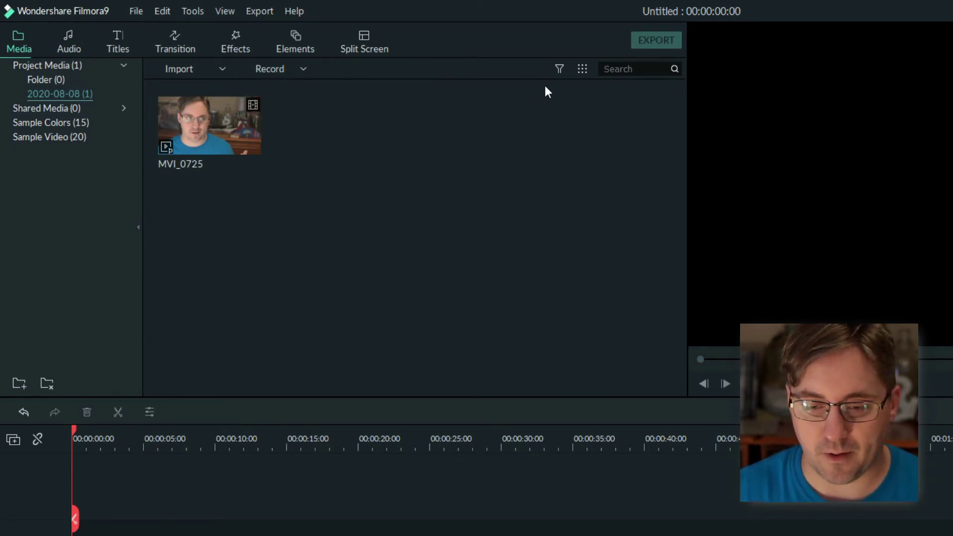
Switch the library view to a detailed list, then to medium thumbnails
left_click(581, 70)
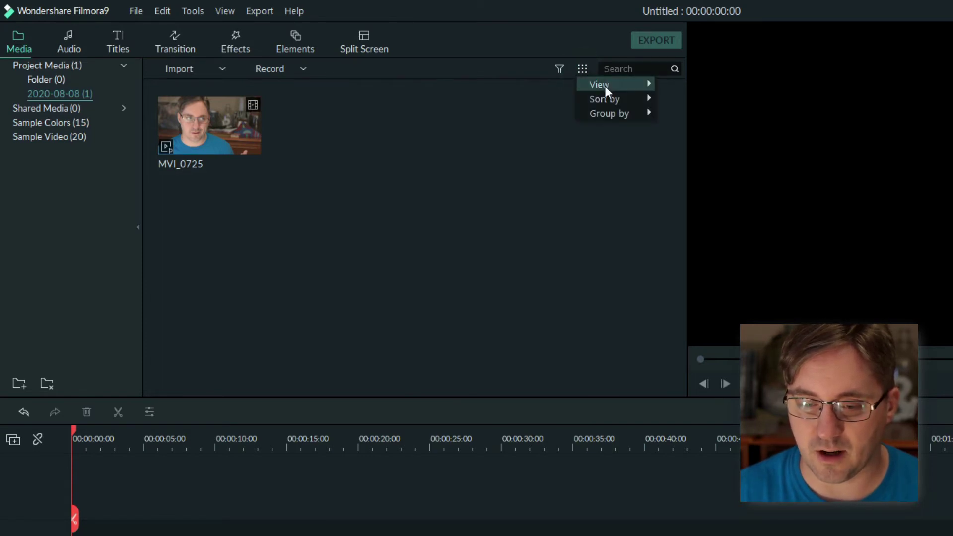
mouse_move(603, 86)
left_click(681, 90)
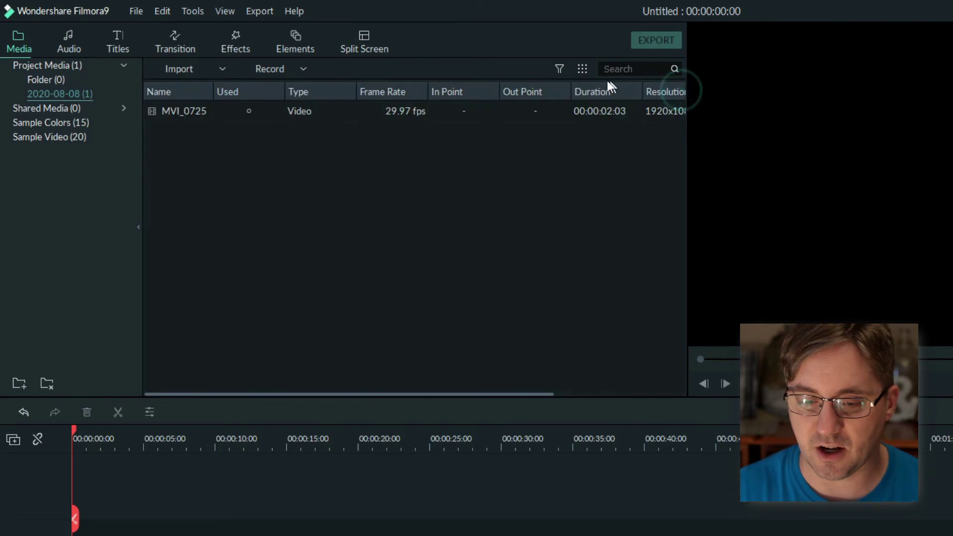
left_click(585, 73)
mouse_move(596, 101)
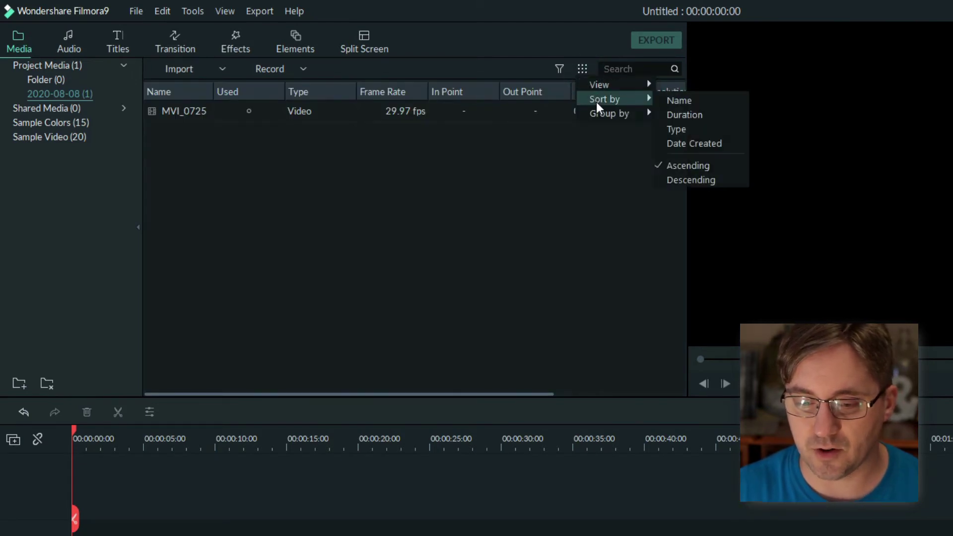
mouse_move(620, 88)
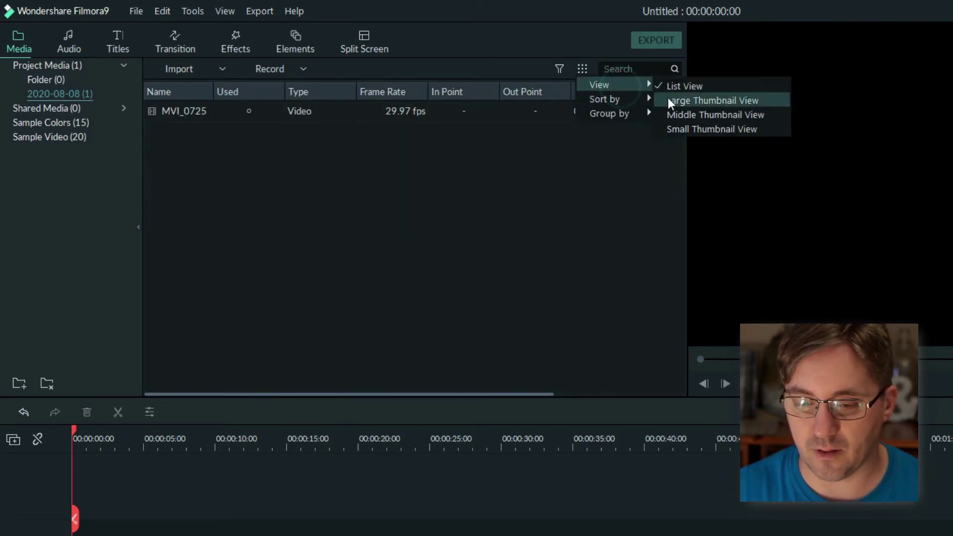
left_click(675, 111)
Sort the media by duration, then by type, and finally by date created
left_click(583, 71)
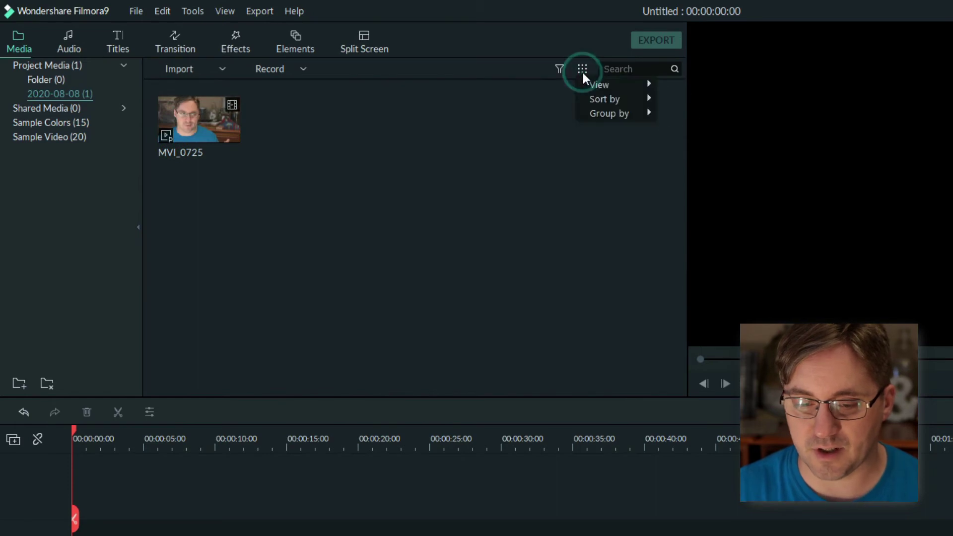
mouse_move(595, 99)
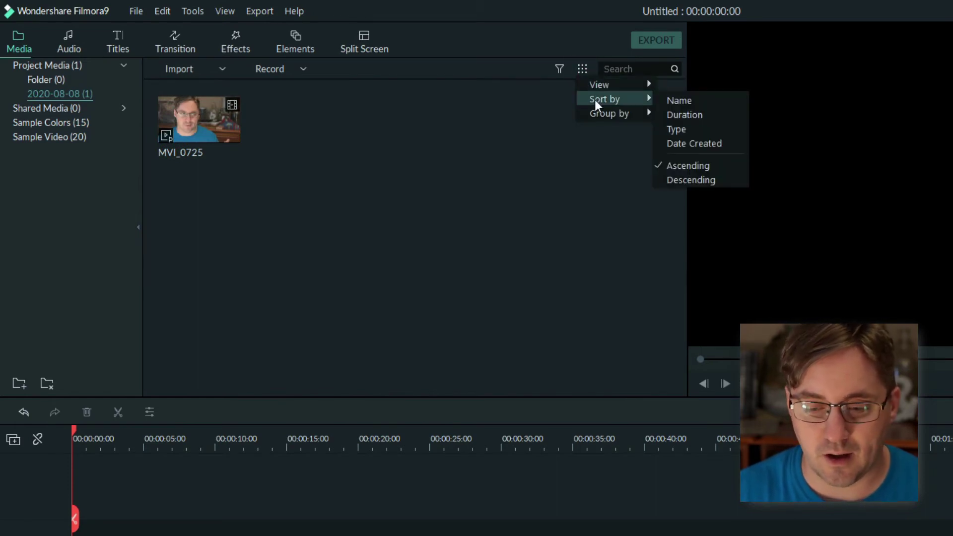
left_click(675, 115)
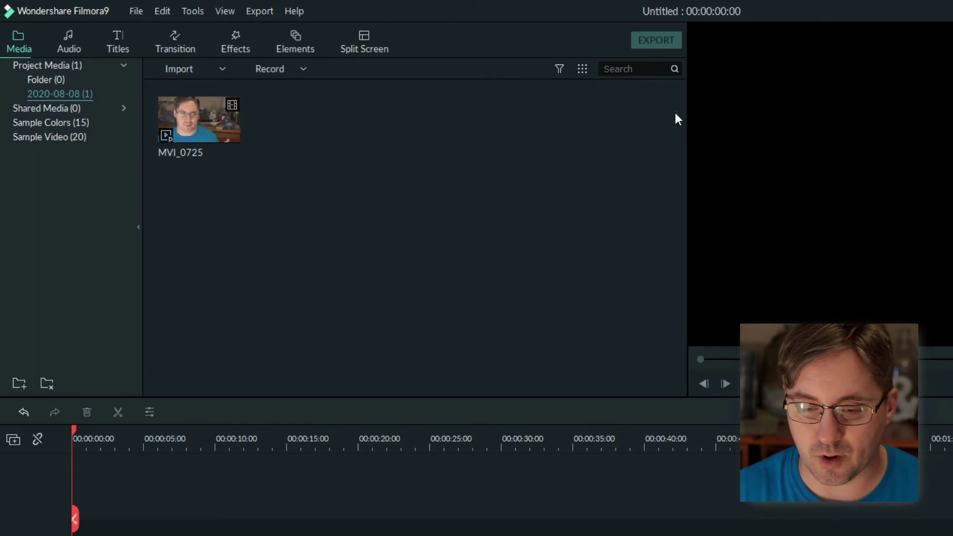
left_click(583, 70)
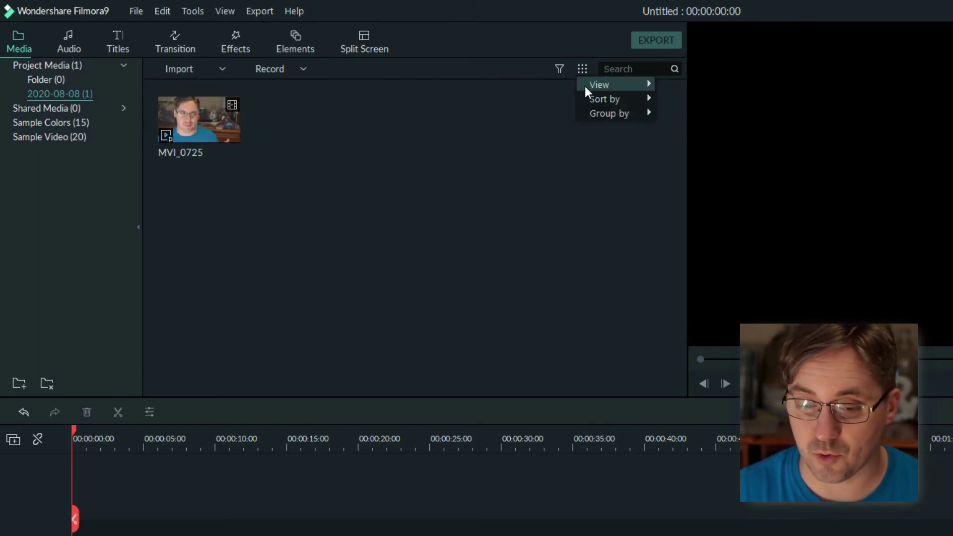
mouse_move(588, 99)
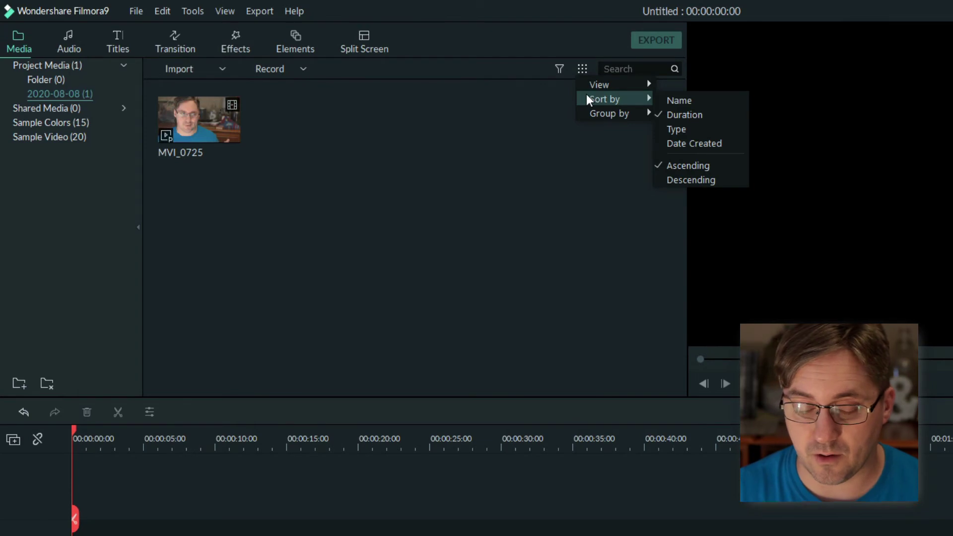
left_click(675, 129)
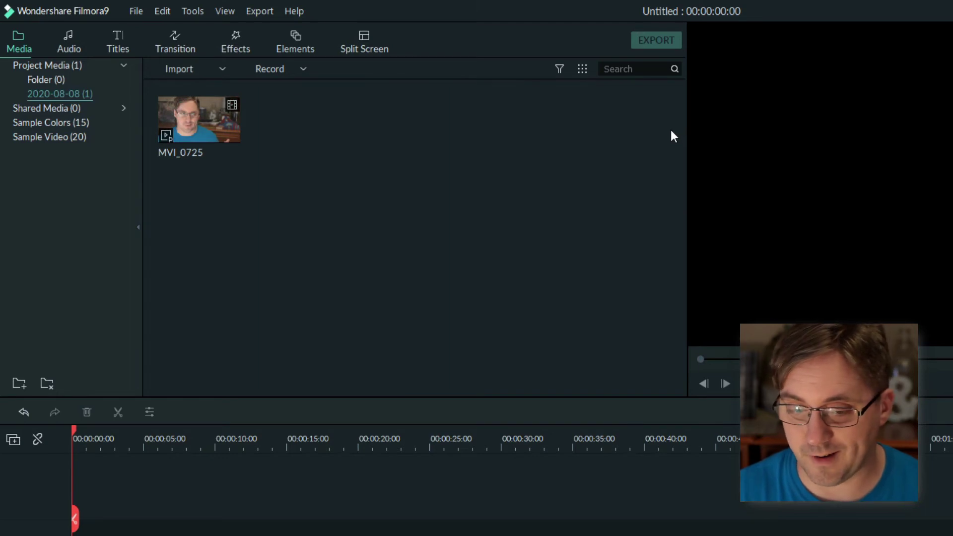
left_click(582, 71)
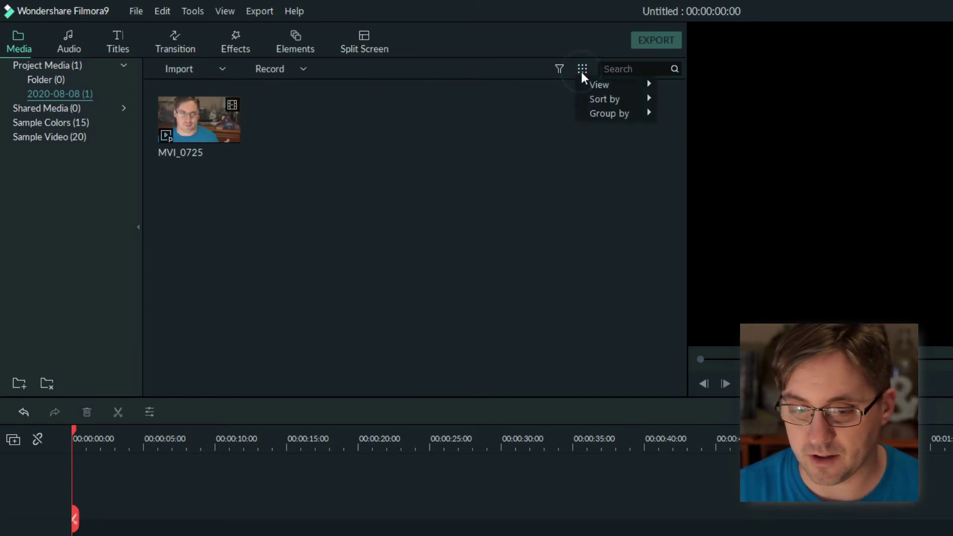
mouse_move(604, 85)
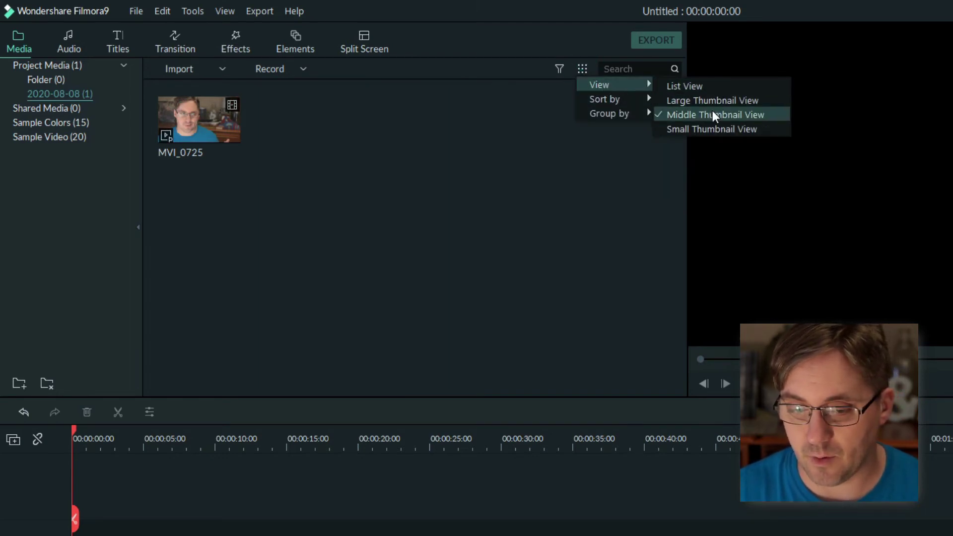
left_click(692, 141)
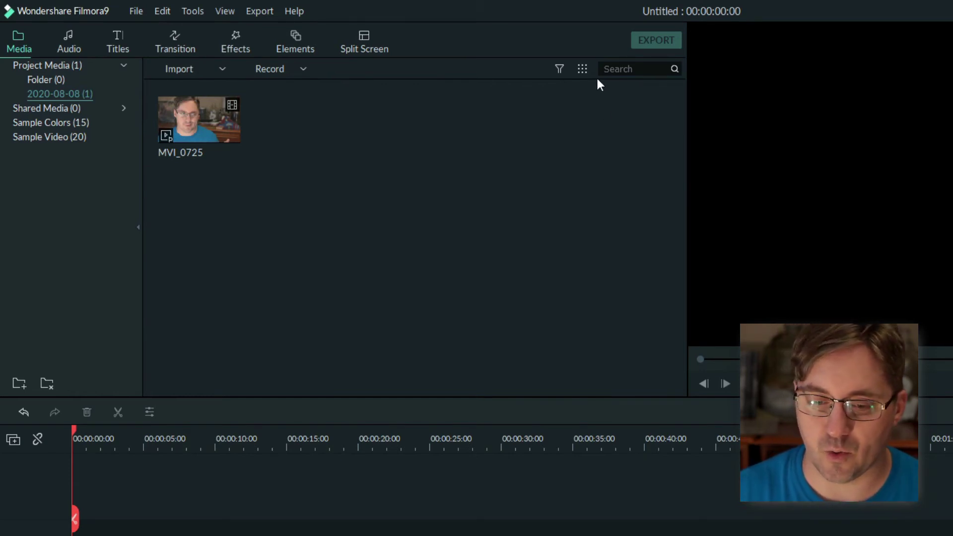
Group the media by type, then collapse and re-expand the Video group
left_click(583, 72)
mouse_move(600, 115)
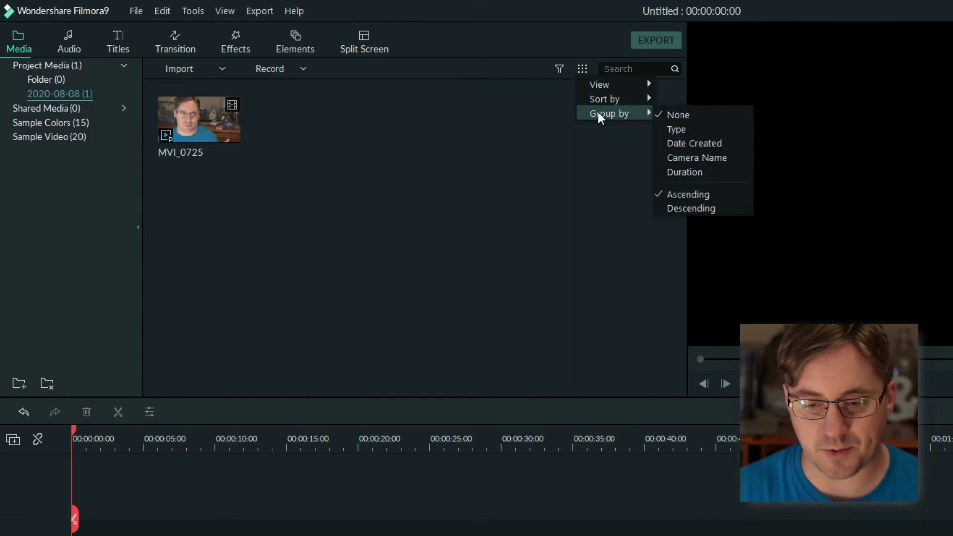
left_click(675, 128)
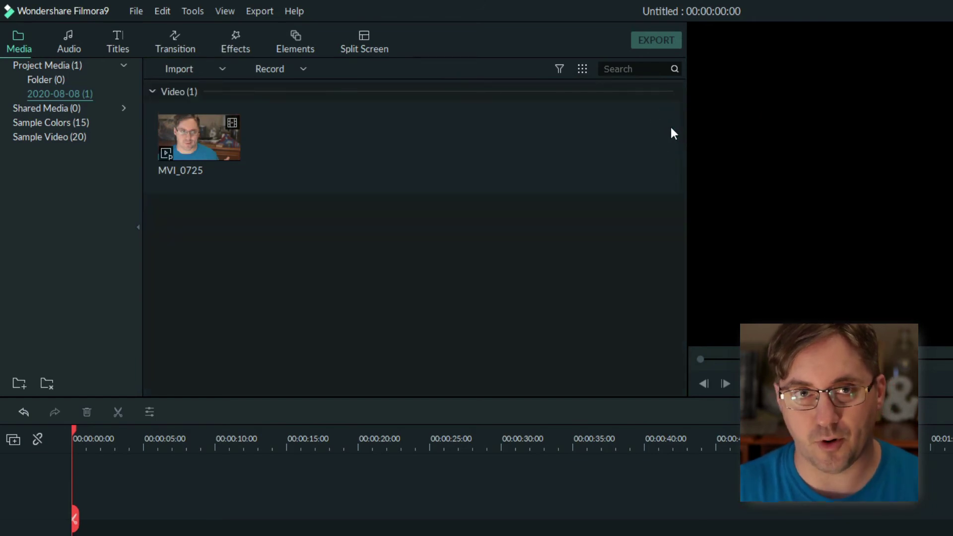
left_click(152, 91)
left_click(153, 92)
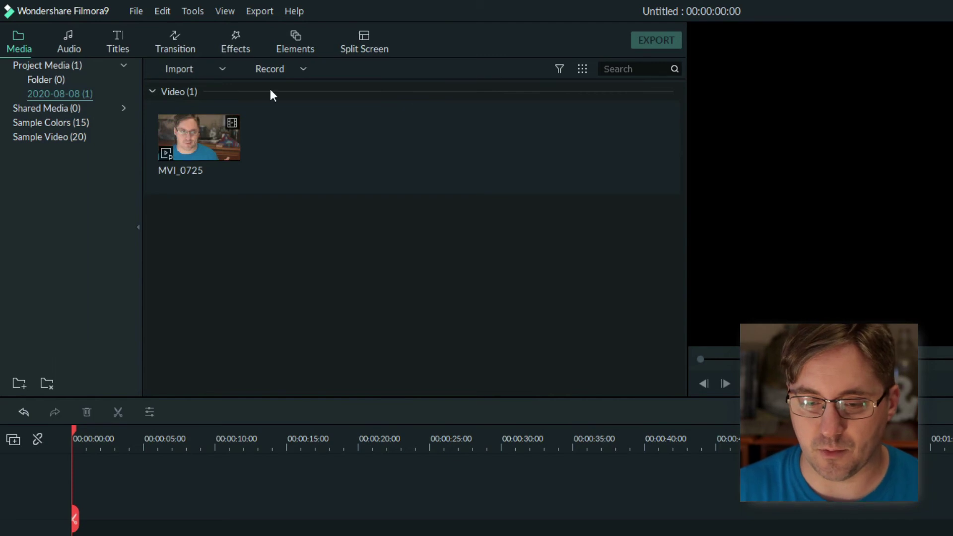
Try grouping by duration, then switch the grouping back to type
left_click(577, 71)
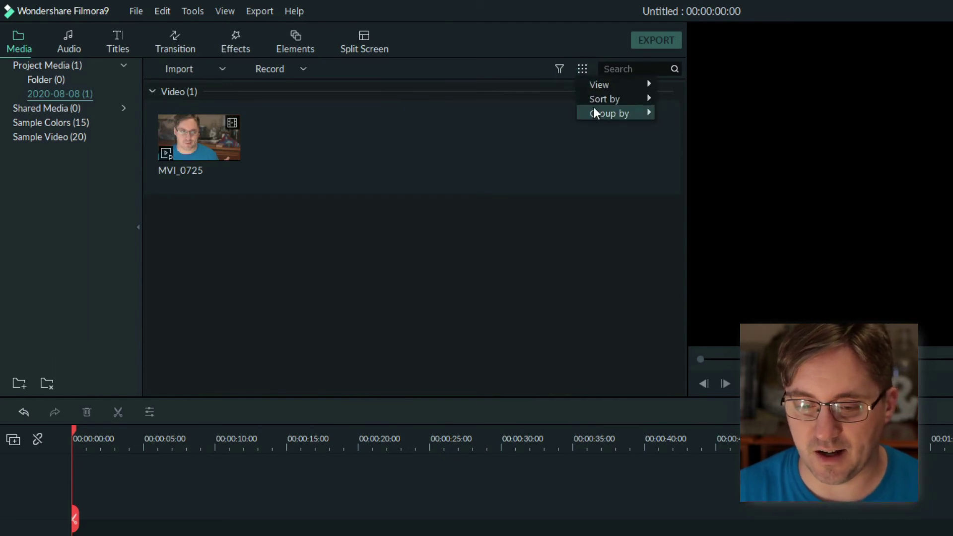
mouse_move(594, 109)
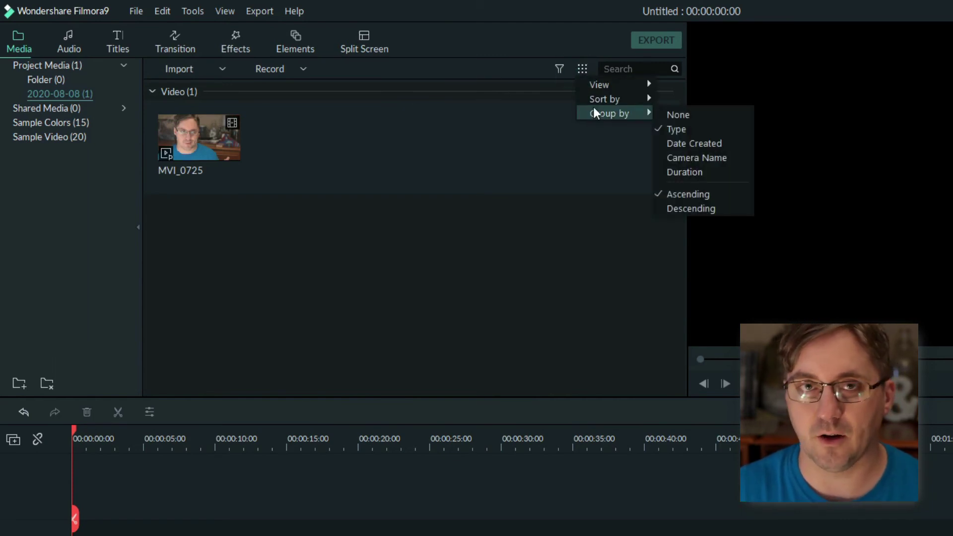
left_click(677, 172)
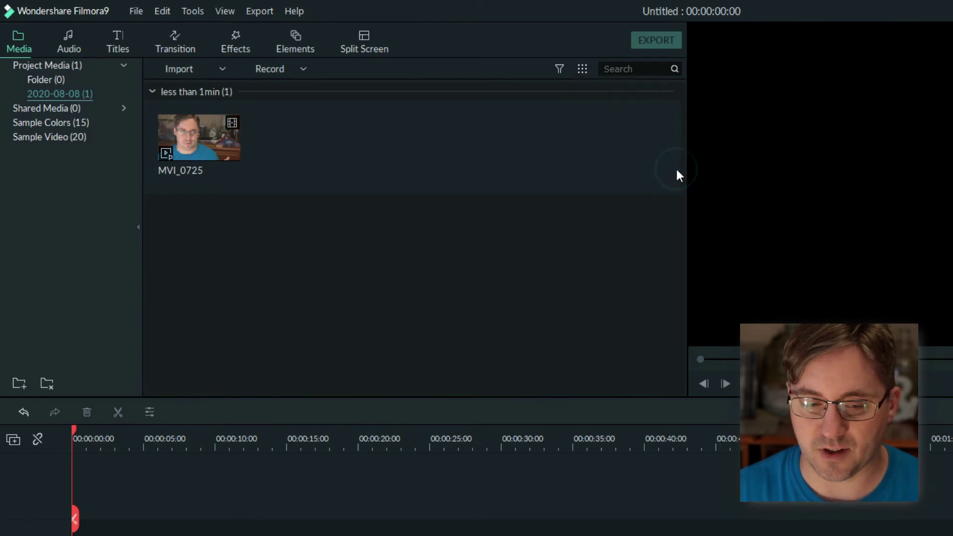
left_click(581, 70)
mouse_move(600, 111)
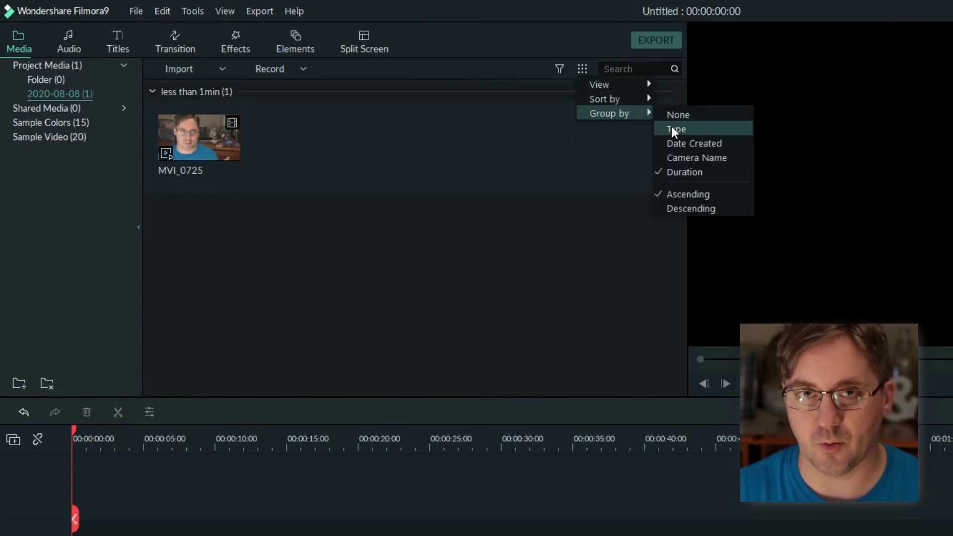
left_click(673, 130)
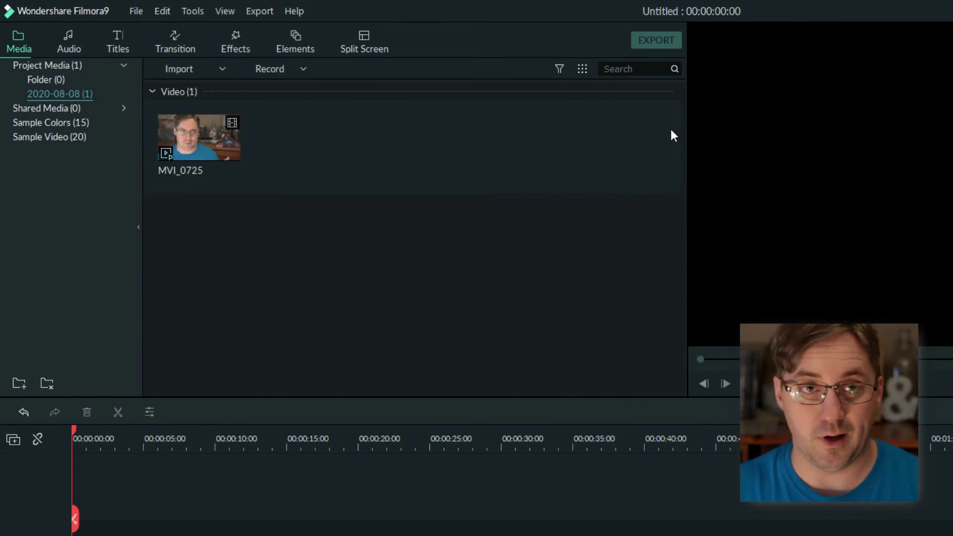
Expand Shared Media and open its empty Folder (0)
left_click(126, 109)
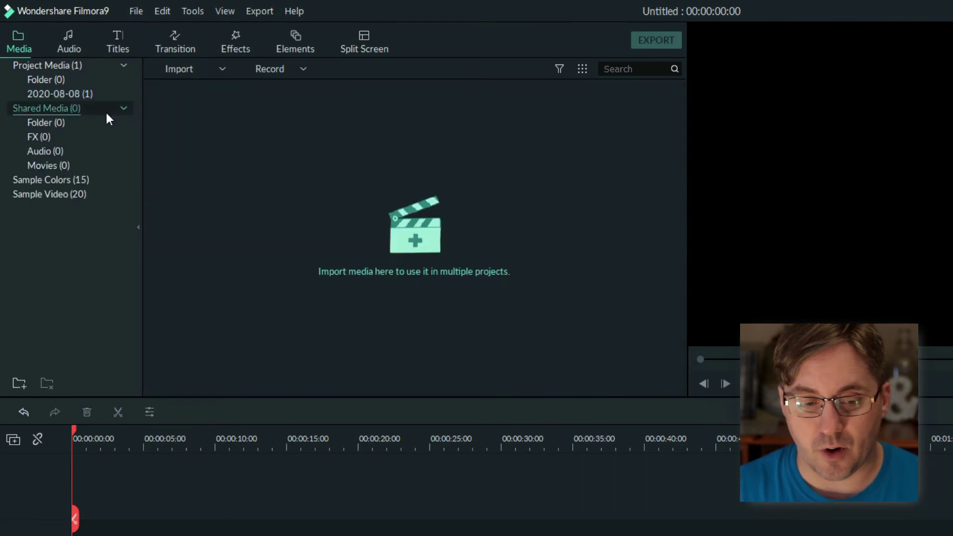
left_click(70, 124)
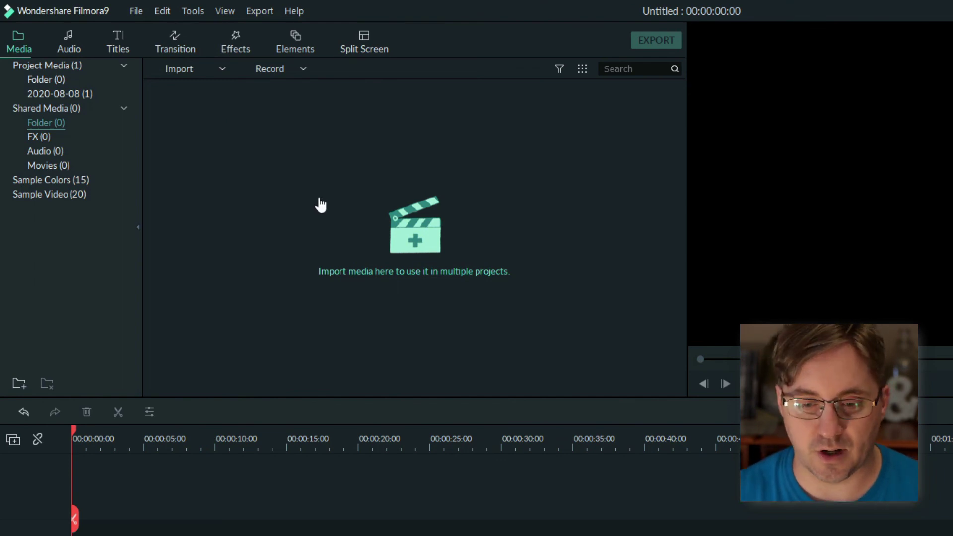
left_click(583, 69)
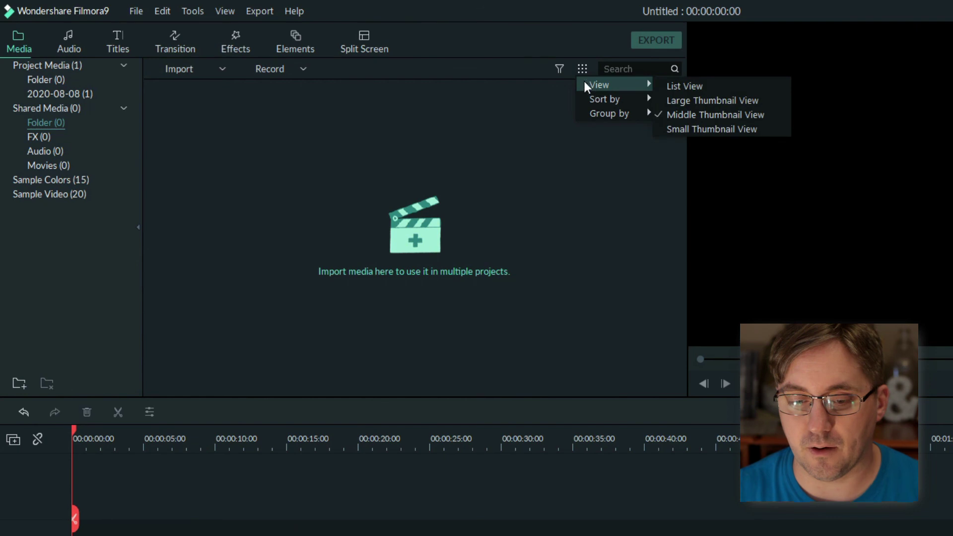
left_click(561, 70)
left_click(561, 71)
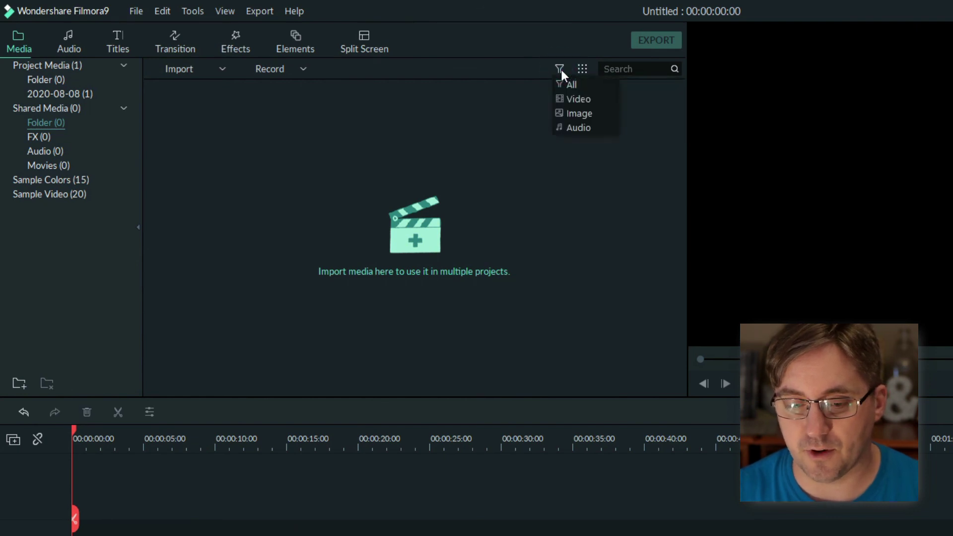
left_click(562, 100)
left_click(565, 73)
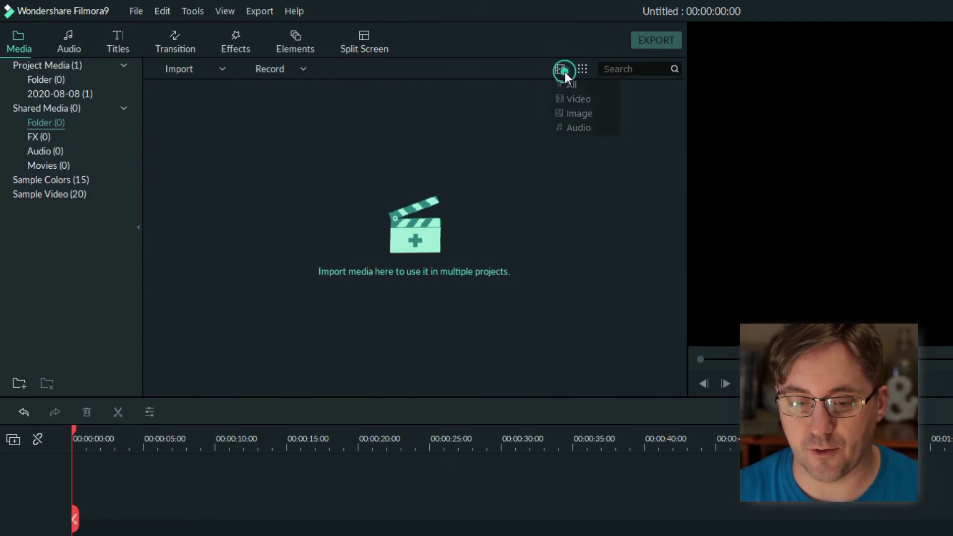
left_click(565, 85)
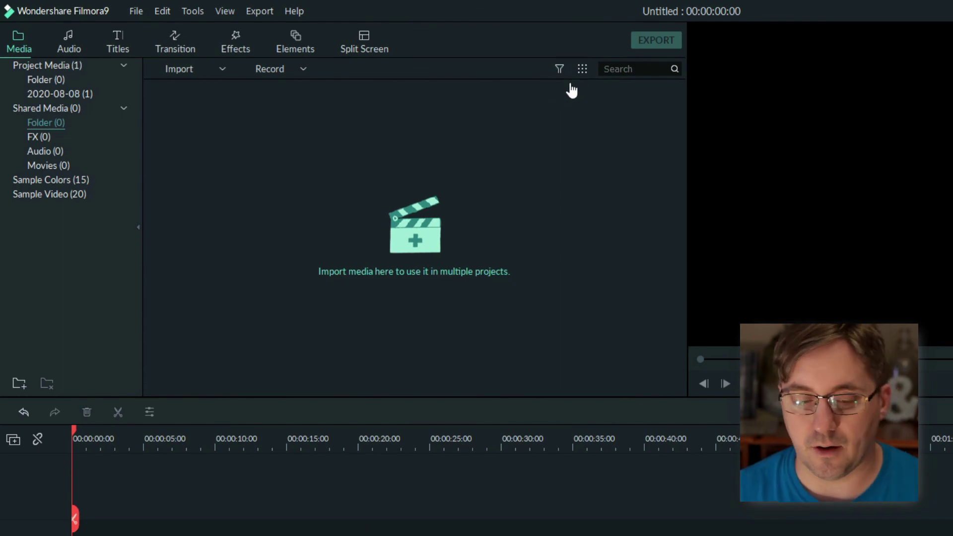